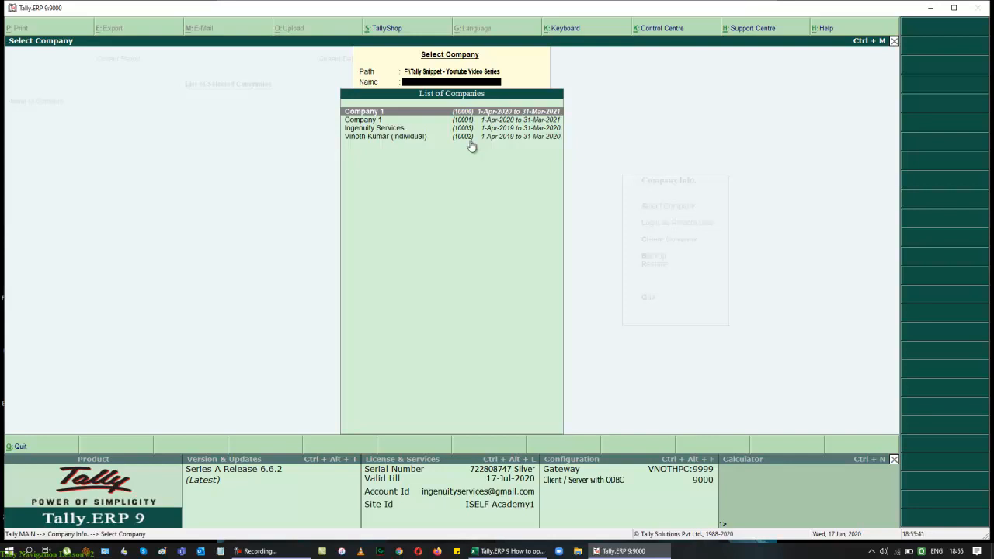
- Open the individual's company for 1-Apr-2019 to 31-Mar-2020 and log in with the user name
left_click(471, 140)
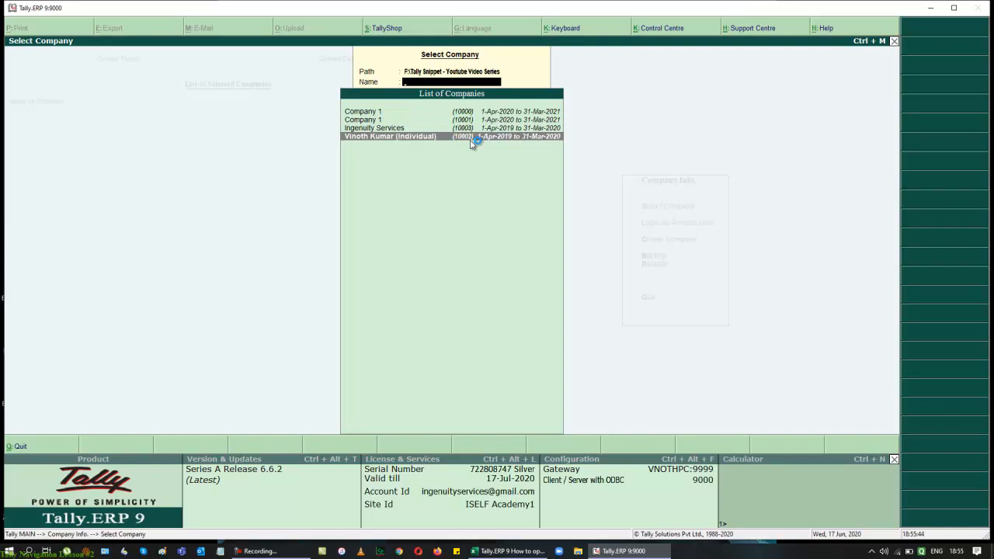
left_click(471, 140)
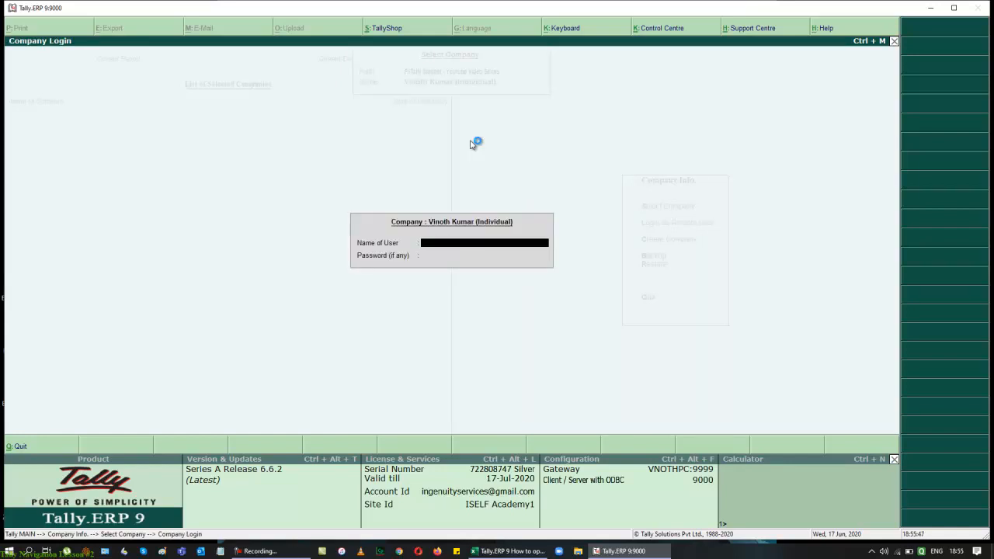
type("v")
key("Return")
key("Return")
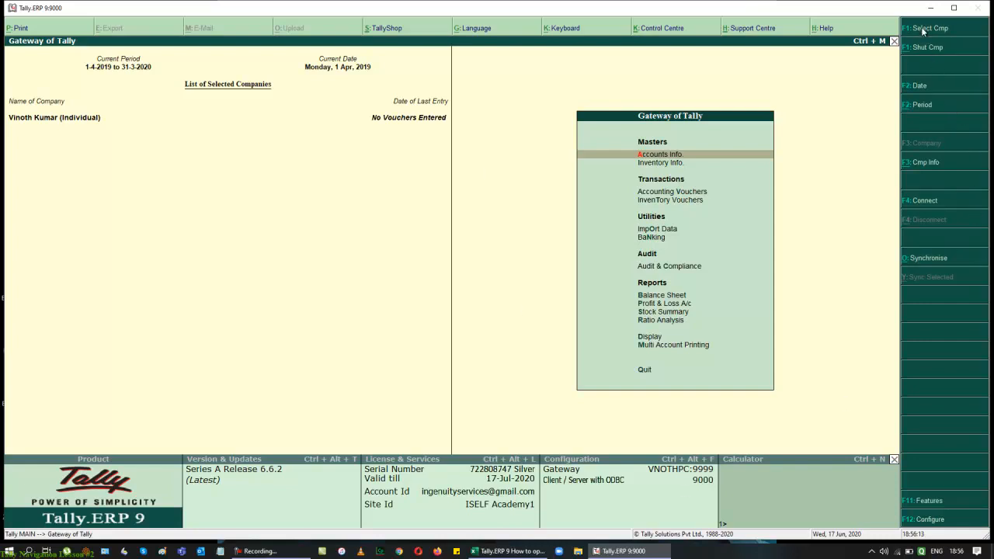
- Load Ingenuity Services as a second company and make the individual's company the current one again
key("F1")
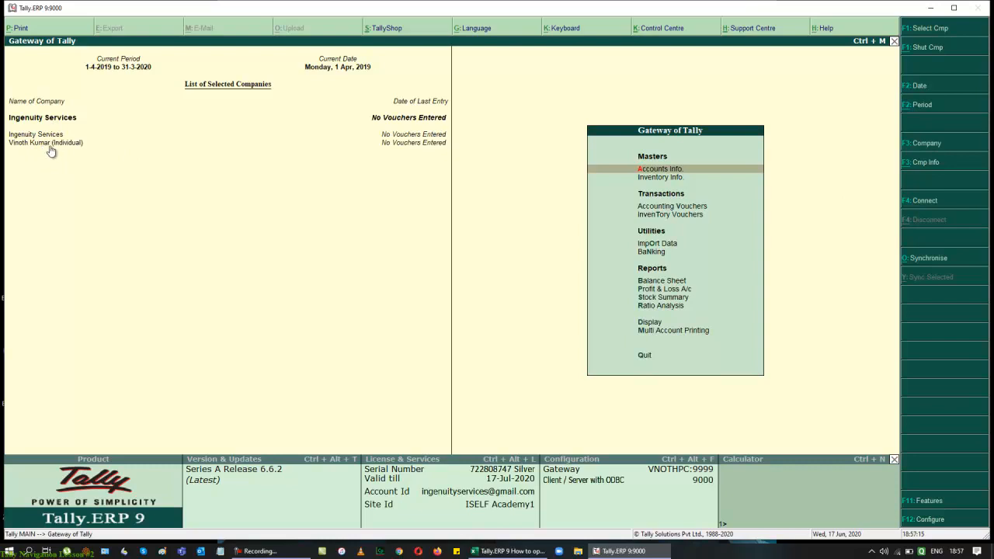
left_click(921, 146)
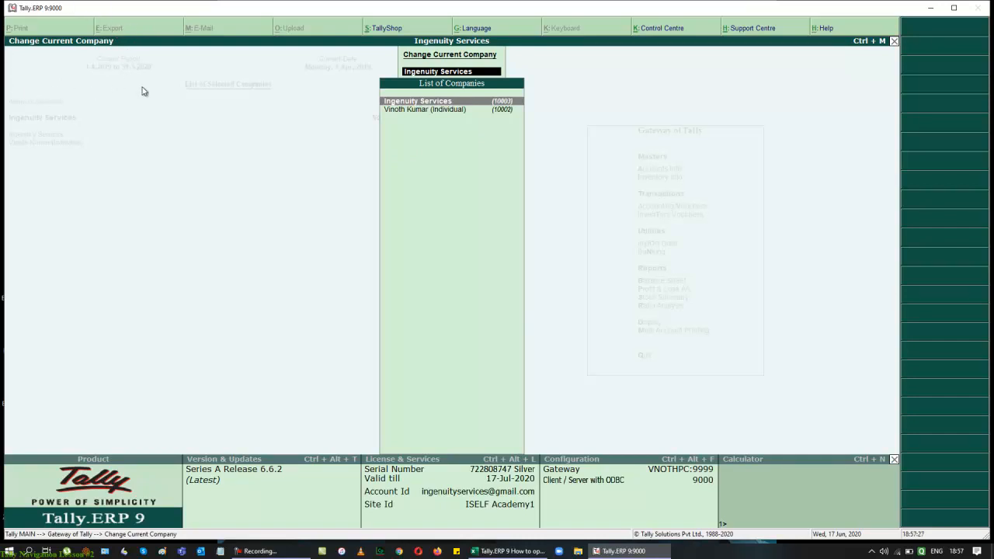
key("Down")
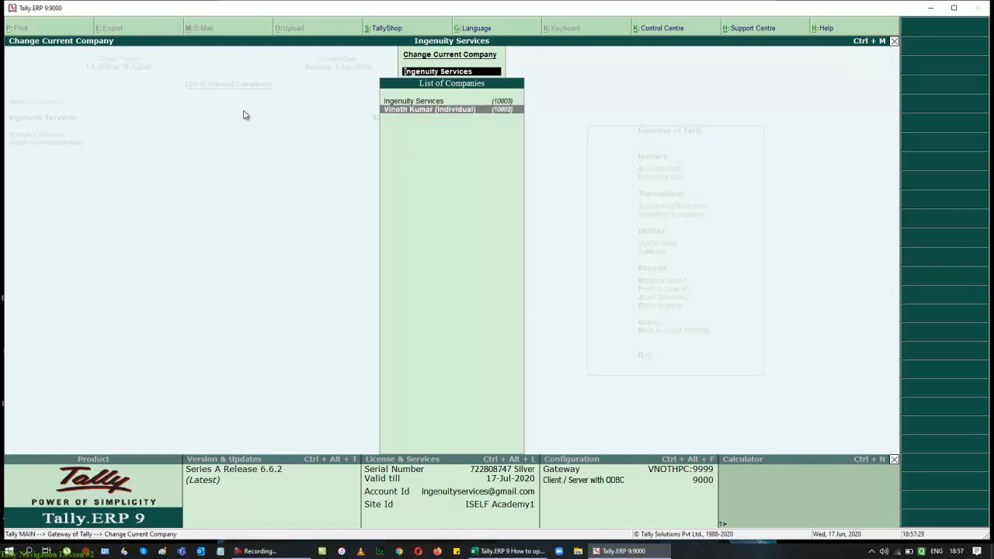
key("Return")
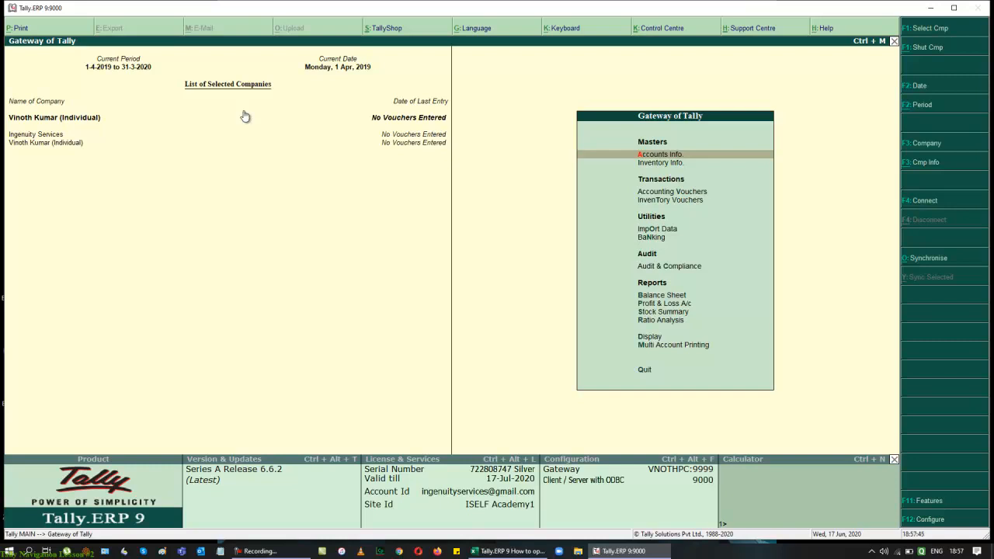
- Shut the Ingenuity Services company while keeping the individual's company open
left_click(933, 48)
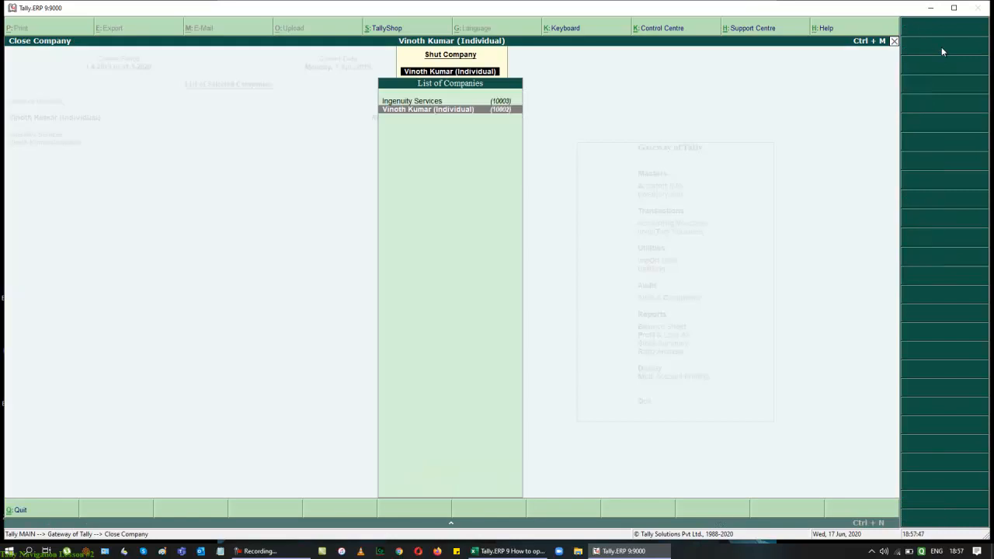
key("Up")
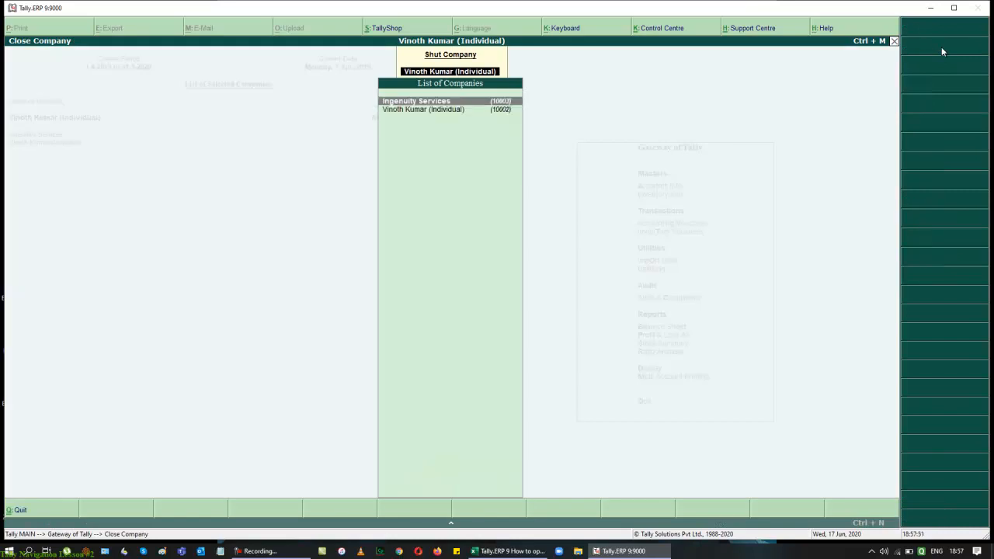
key("Return")
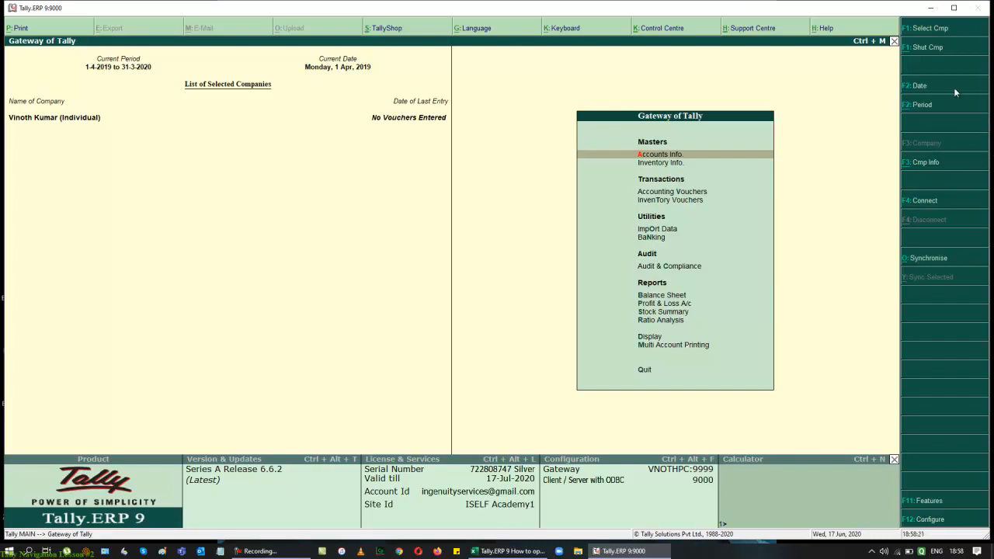
- Shut the individual's company and open Company 1 (10000) from the list of companies
left_click(926, 50)
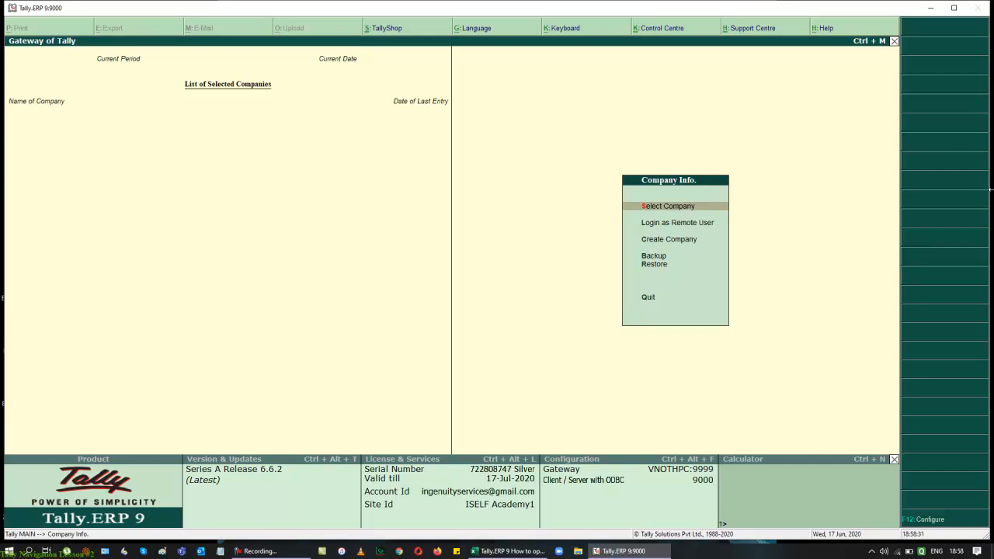
key("Return")
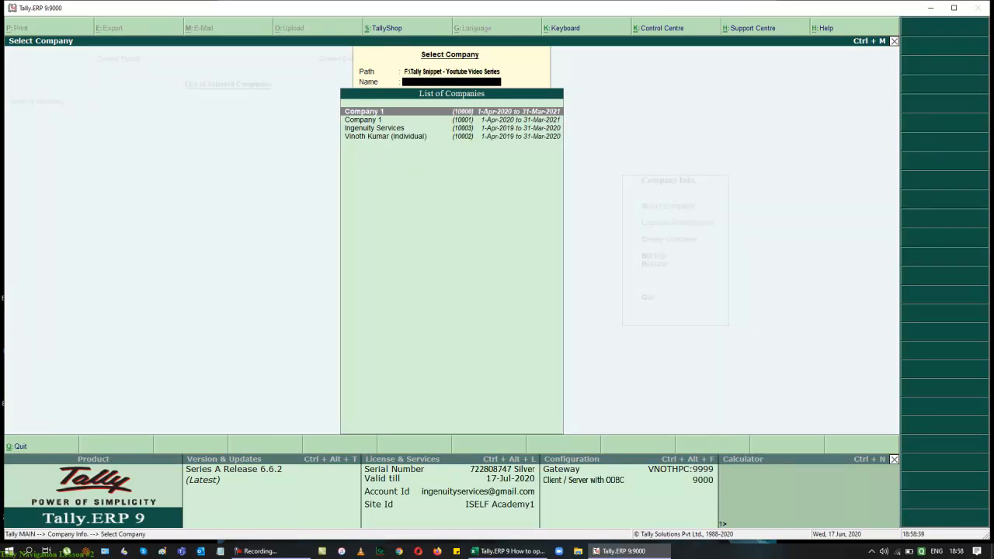
key("Return")
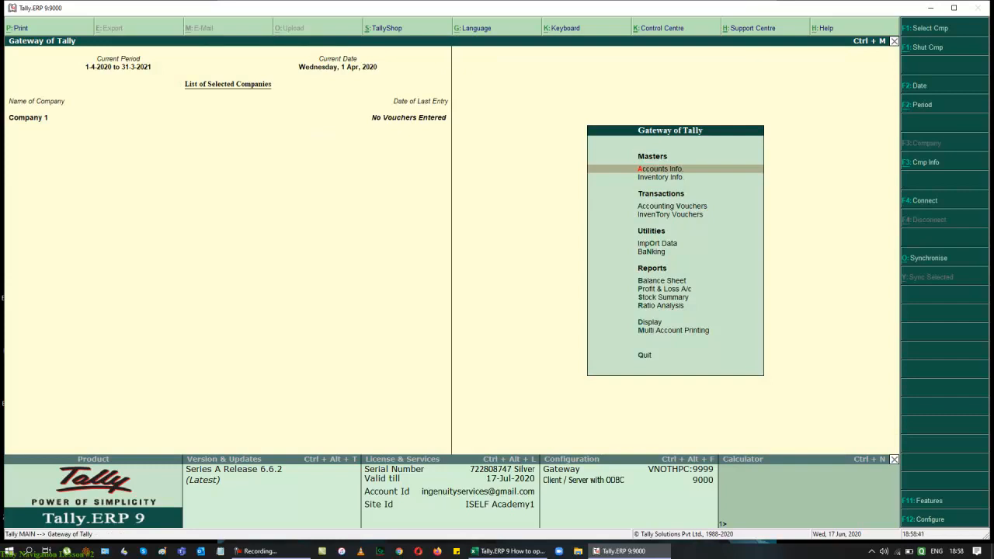
- Try to open the second Company 1 (10001) alongside the already open Company 1
key("F1")
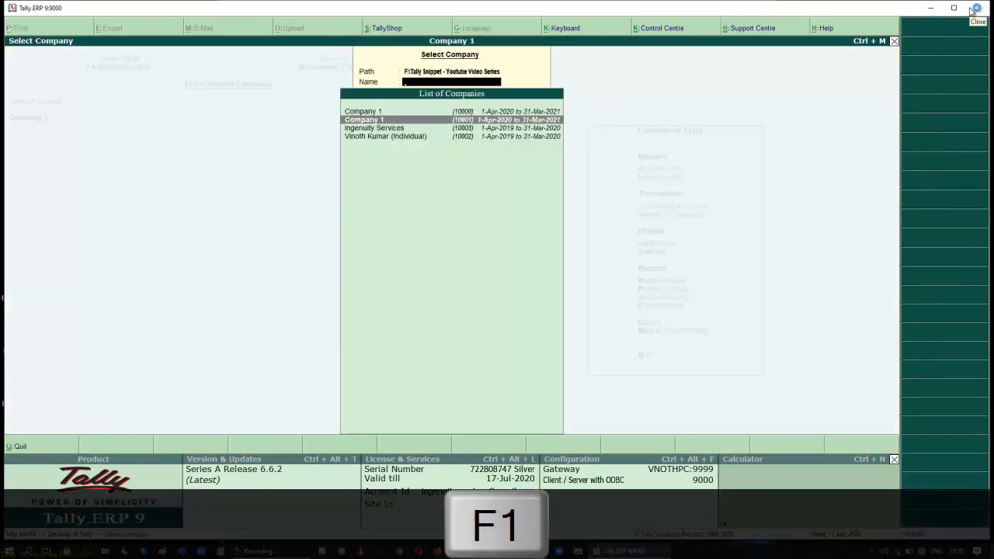
key("Return")
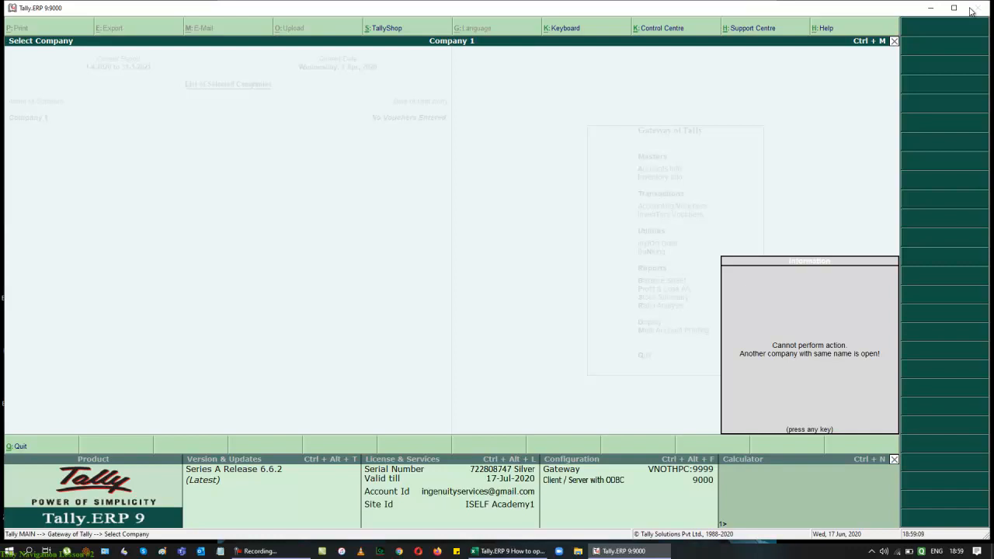
key("Escape")
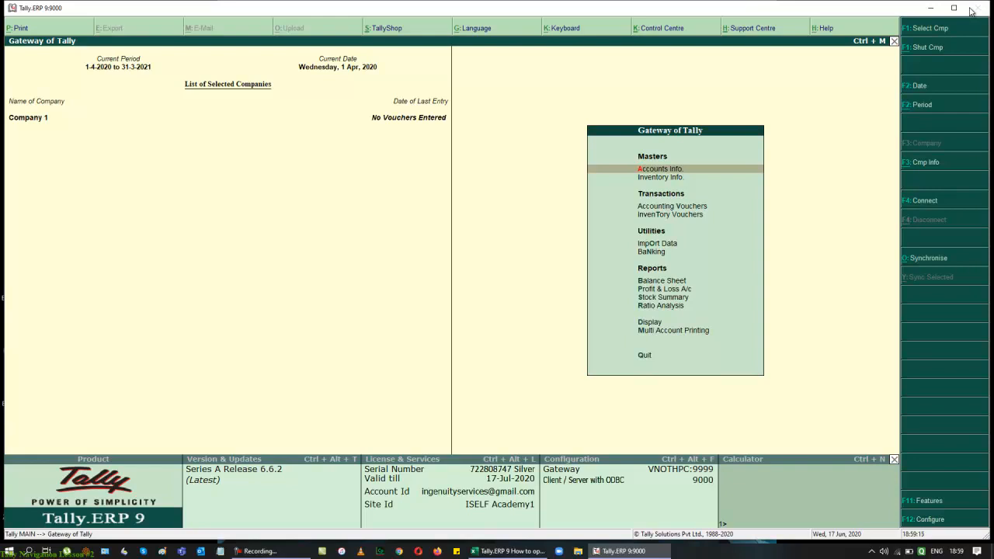
left_click(945, 28)
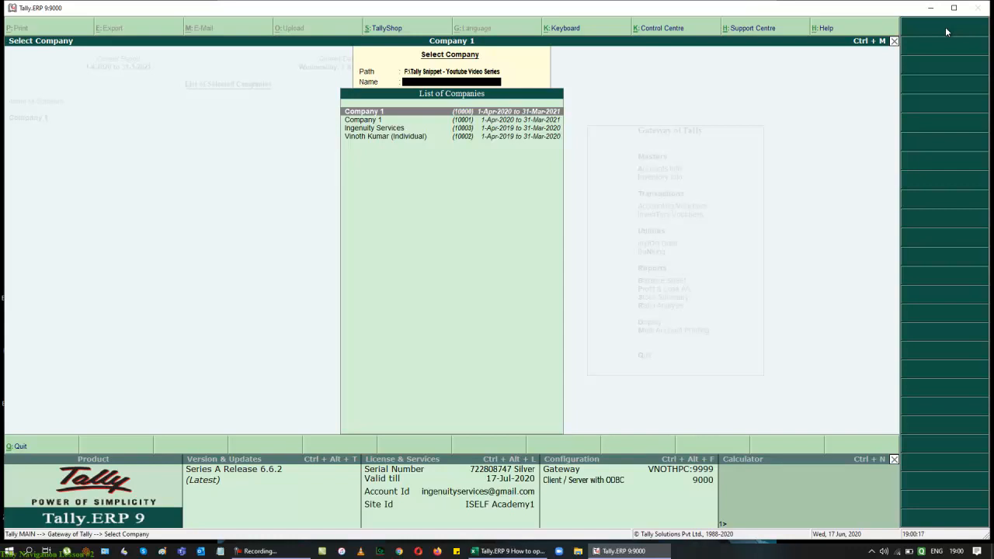
key("Return")
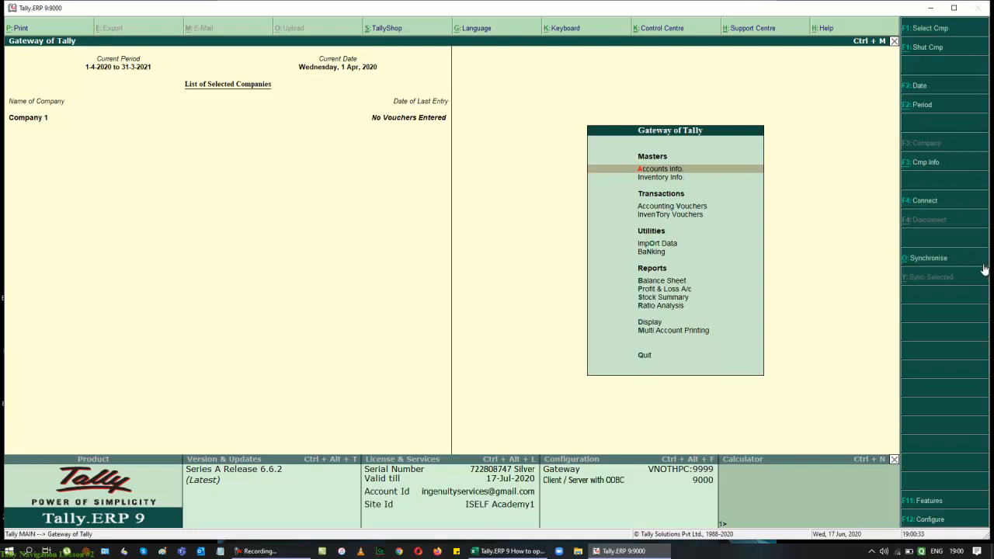
- Alter Company 1 so that its financial year and books begin from 1-4-2019
key("alt+F3")
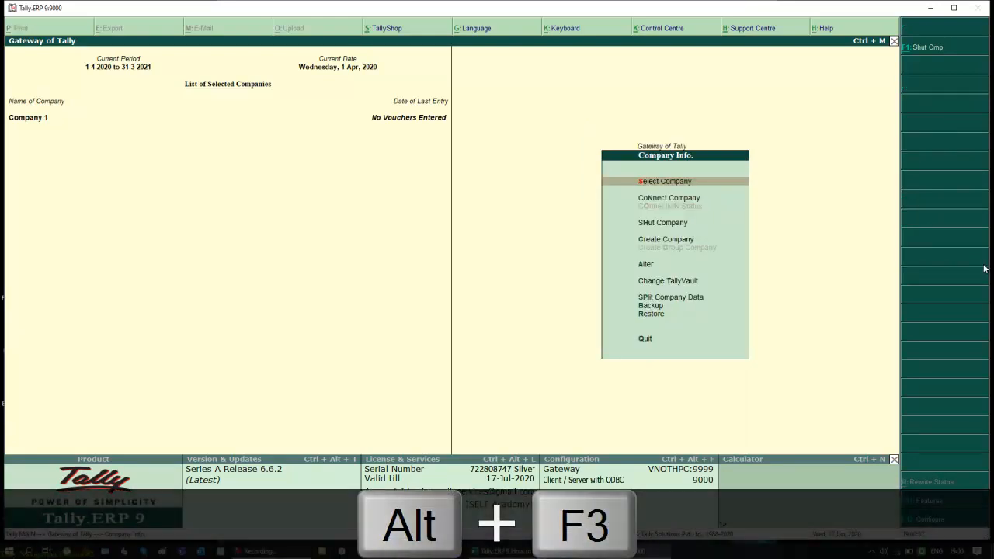
key("Down")
key("Down")
key("Down")
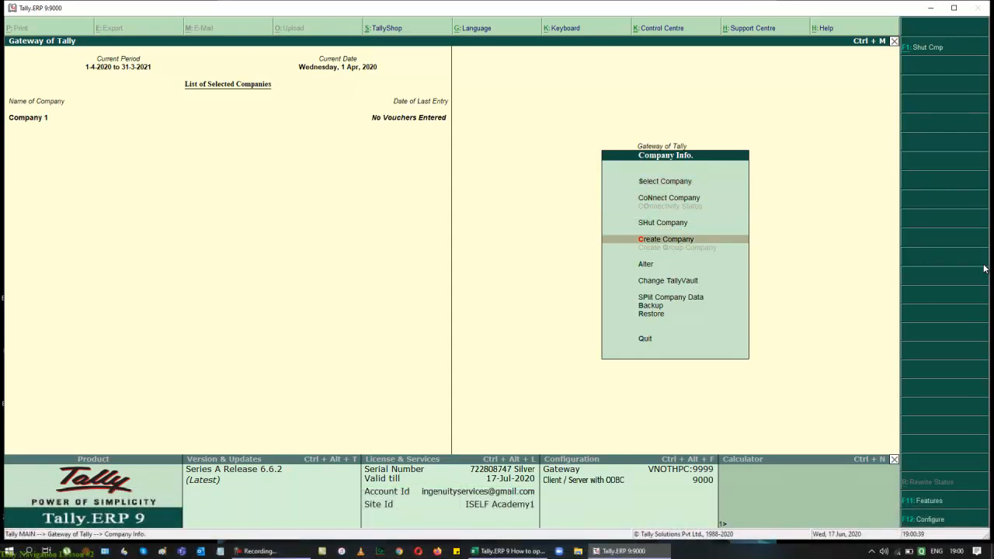
key("Return")
key("Return")
key("Return")
key("Return")
key("Return")
key("Return")
key("Return")
key("Return")
key("Return")
key("Return")
key("Return")
key("Return")
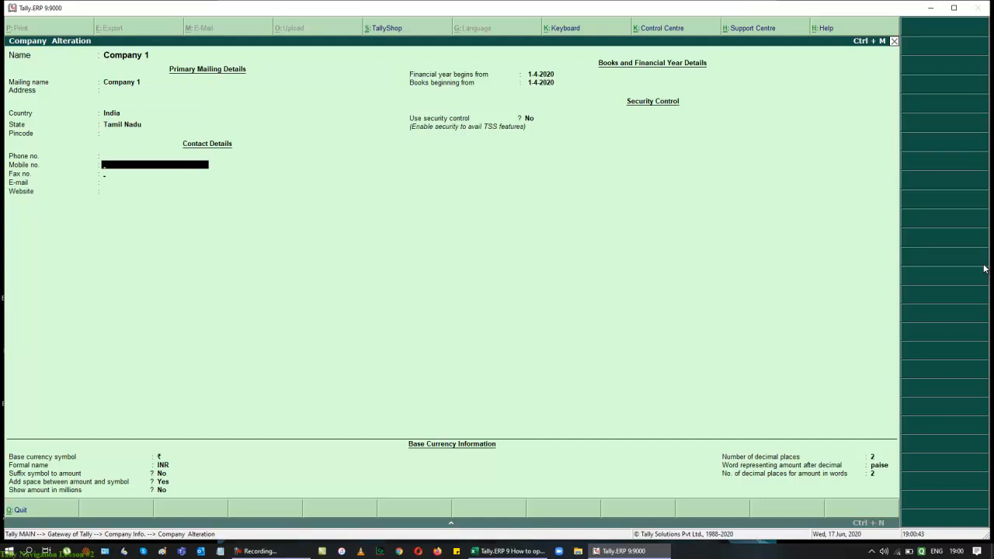
type("1.4.2019")
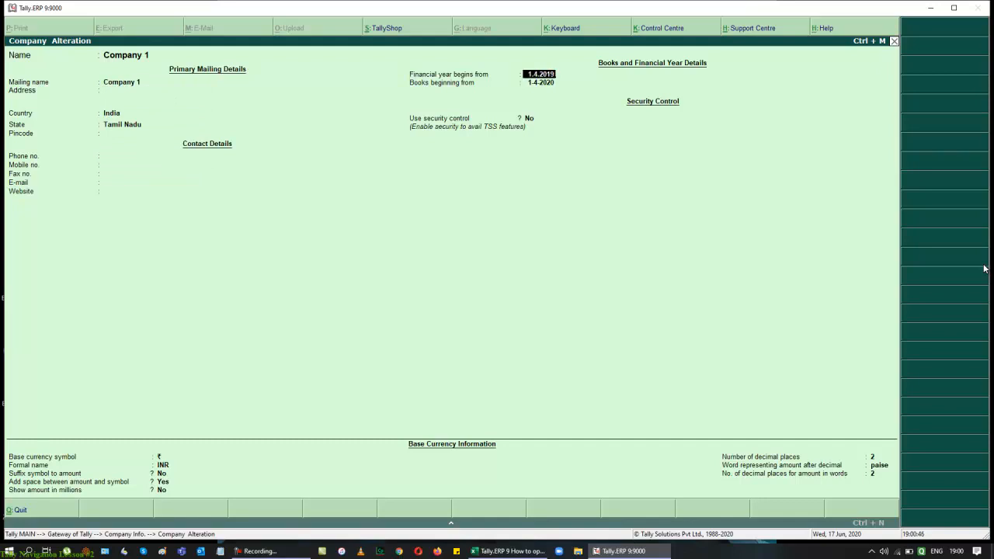
key("Return")
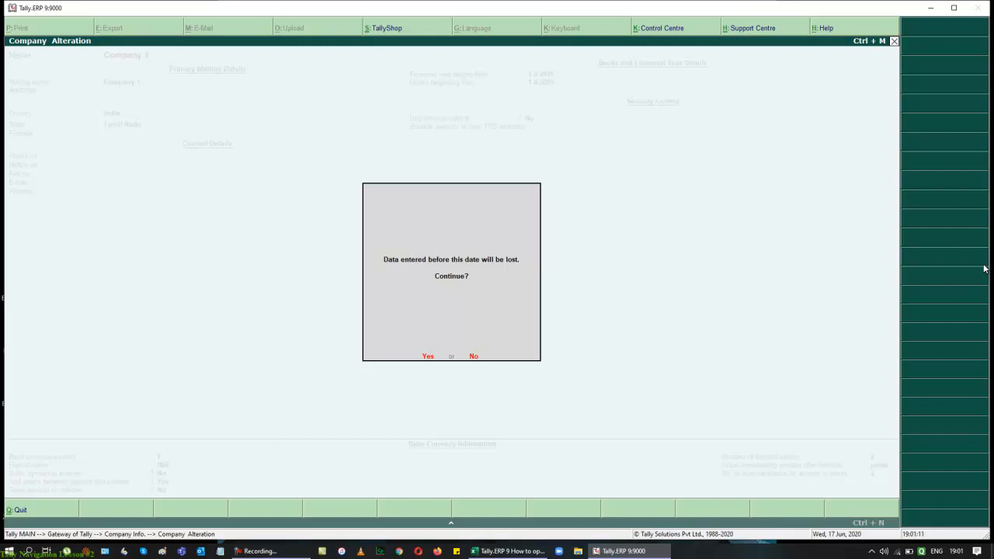
- Agree to the possible data loss, accept the company alteration and return to the Gateway of Tally
key("y")
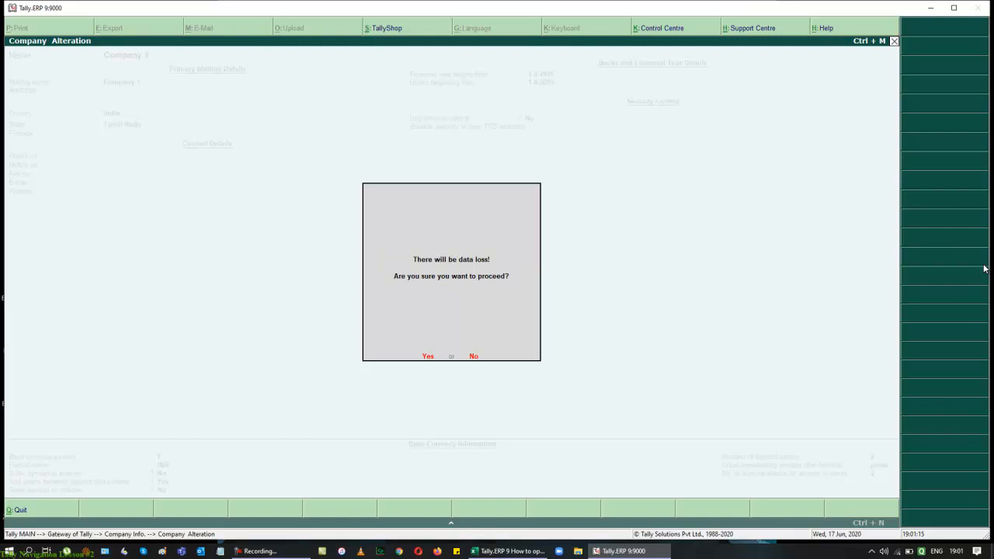
key("y")
key("Return")
key("Return")
key("Return")
key("Return")
key("Return")
key("Return")
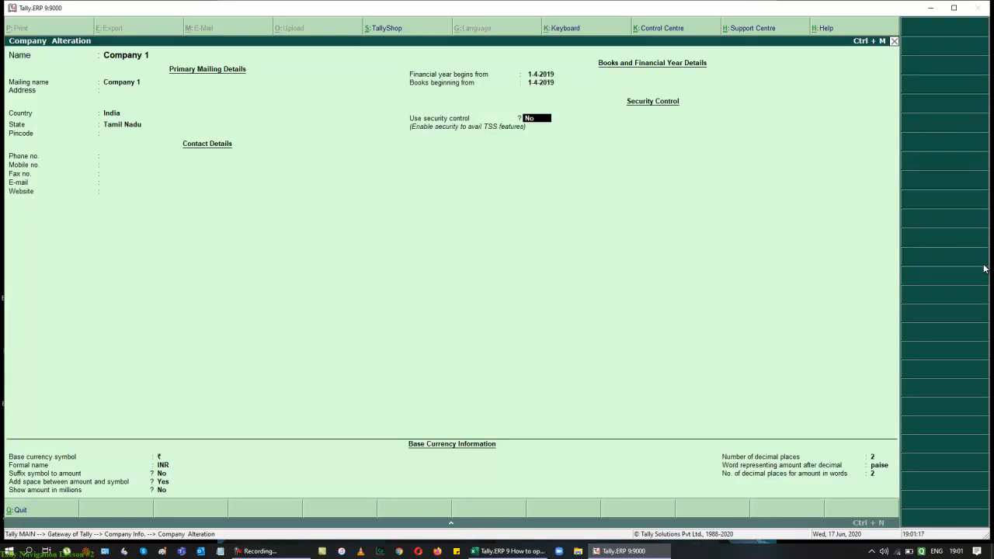
key("Return")
key("Return")
key("Return")
key("Return")
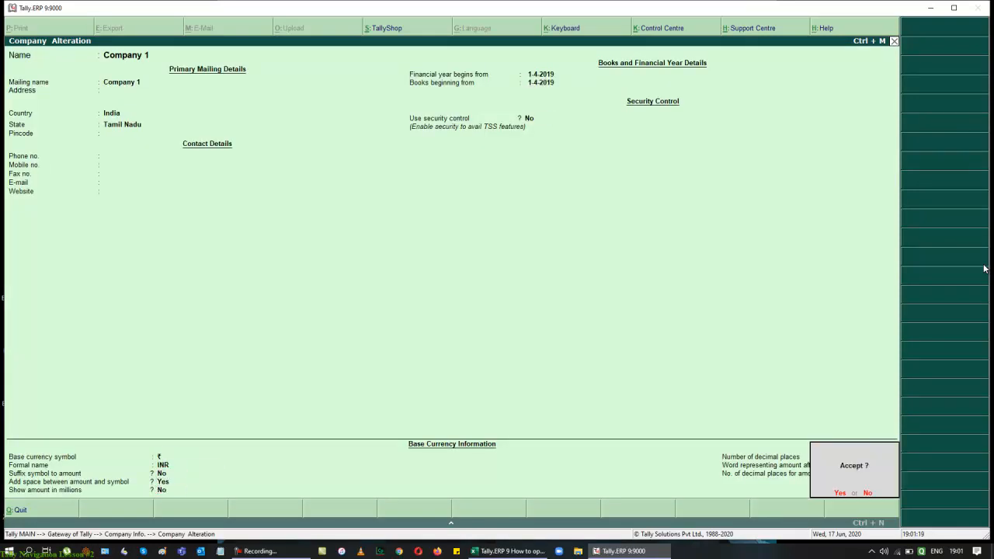
key("y")
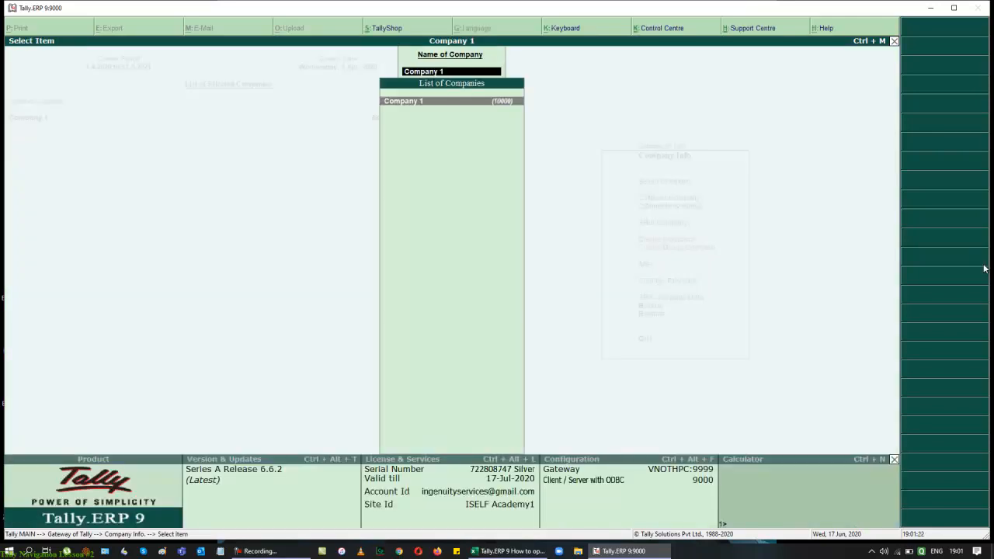
key("Escape")
key("Escape")
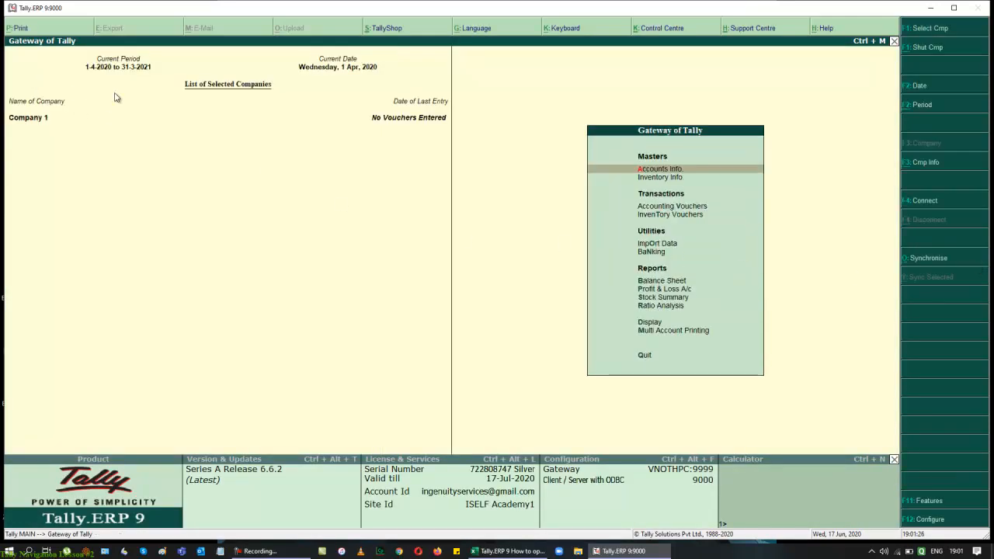
- Shut Company 1 and reopen the one numbered 10000 with the period 1-Apr-2019 to 31-Mar-2020
left_click(928, 49)
key("Return")
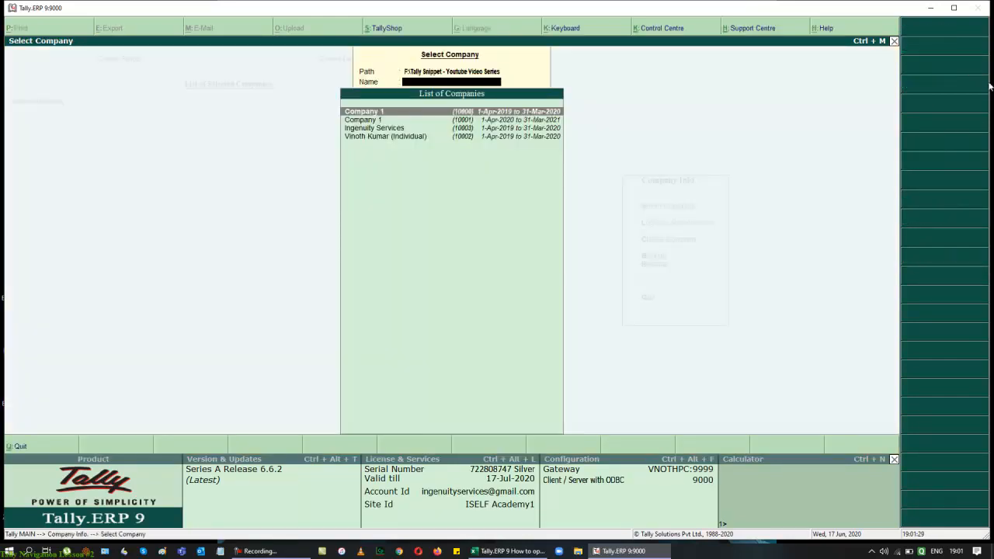
key("Down")
key("Up")
key("Down")
key("Up")
key("Return")
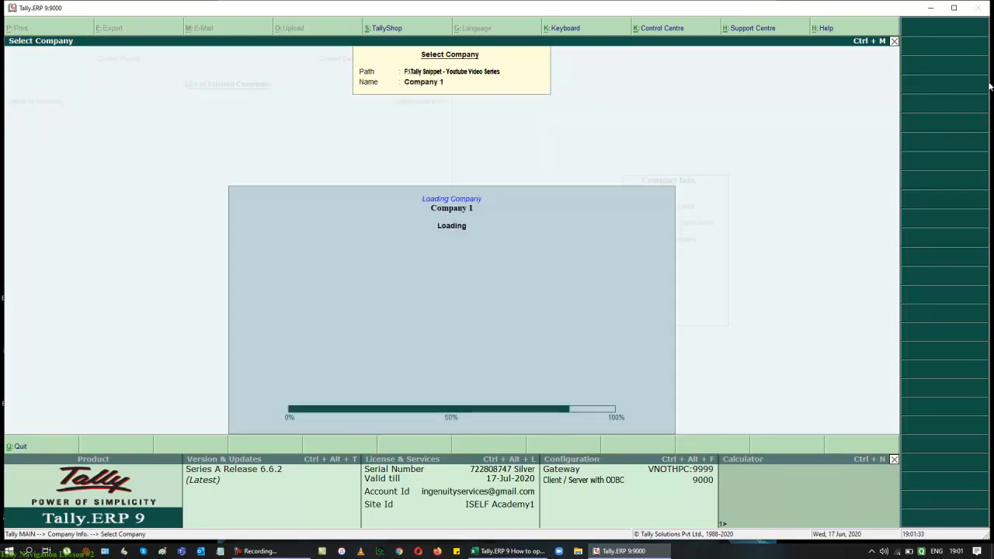
- Alter the open company's name to Company 2019-2020, save it and leave the company information menu
left_click(919, 161)
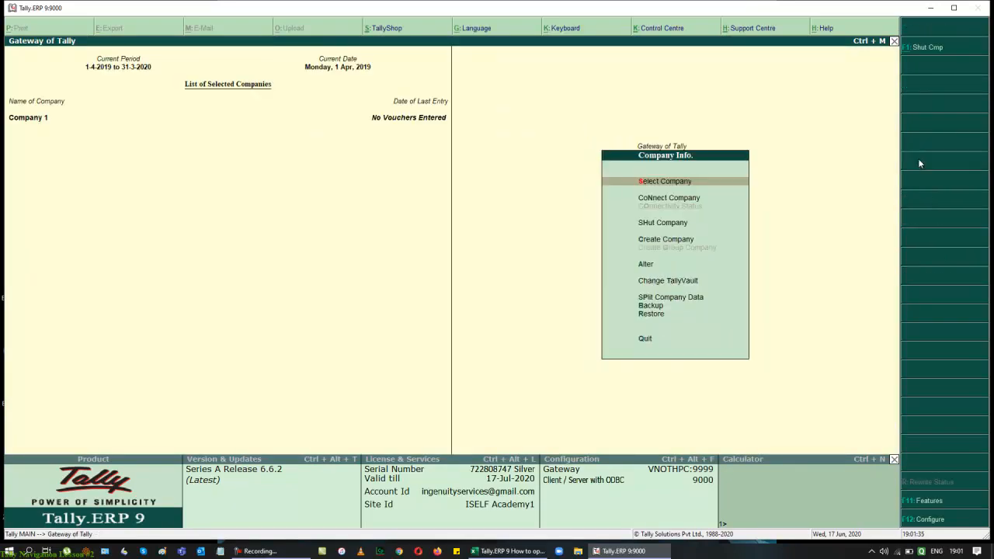
key("Down")
key("Down")
key("Down")
key("Down")
key("Return")
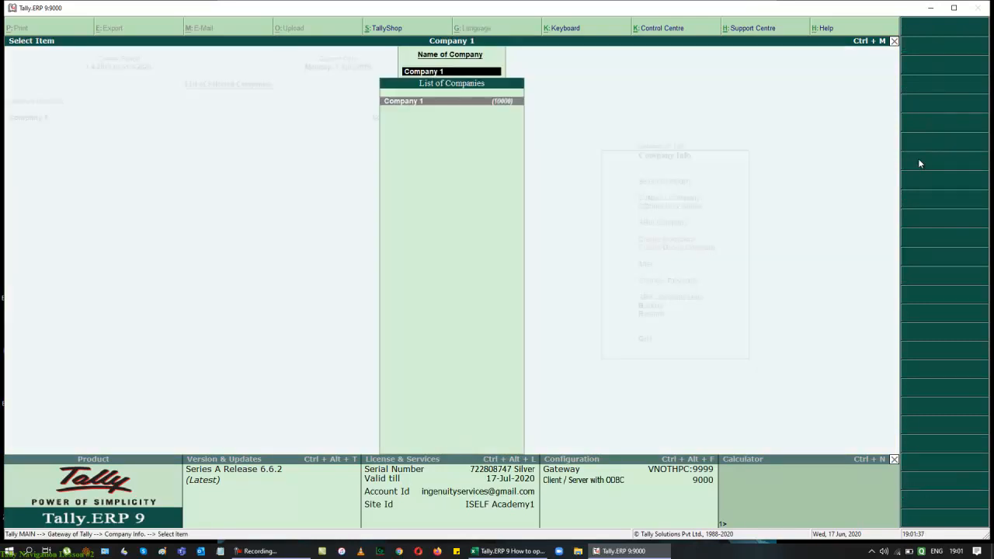
key("Return")
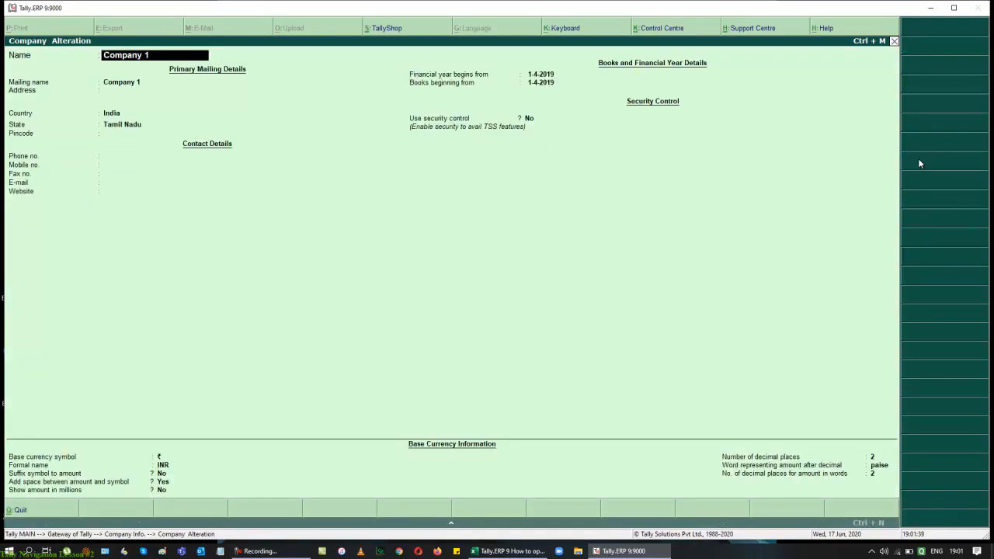
type("2019-2020")
key("ctrl+a")
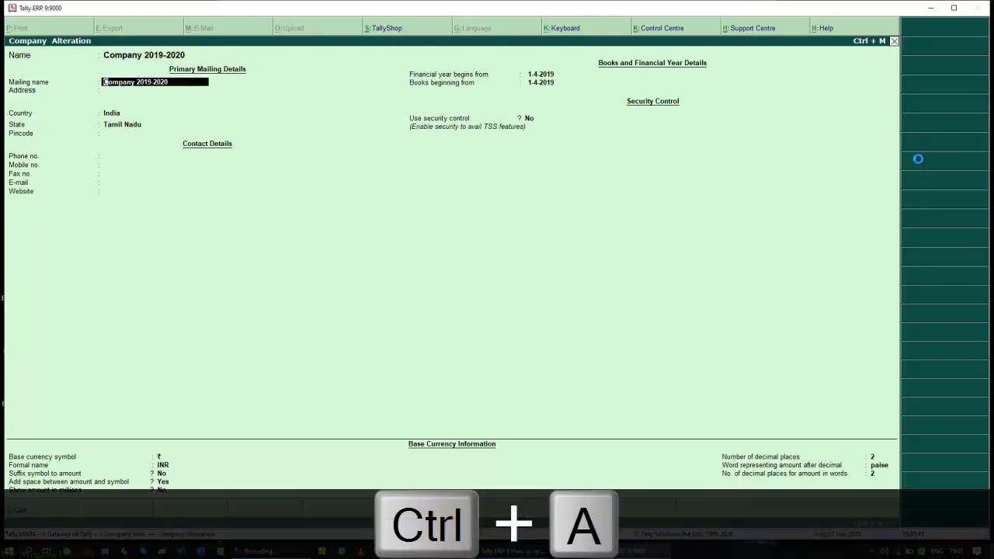
key("Escape")
key("Escape")
- Shut Company 2019-2020 and open Company 1 with the period 1-Apr-2020 to 31-Mar-2021
key("alt+F1")
key("Return")
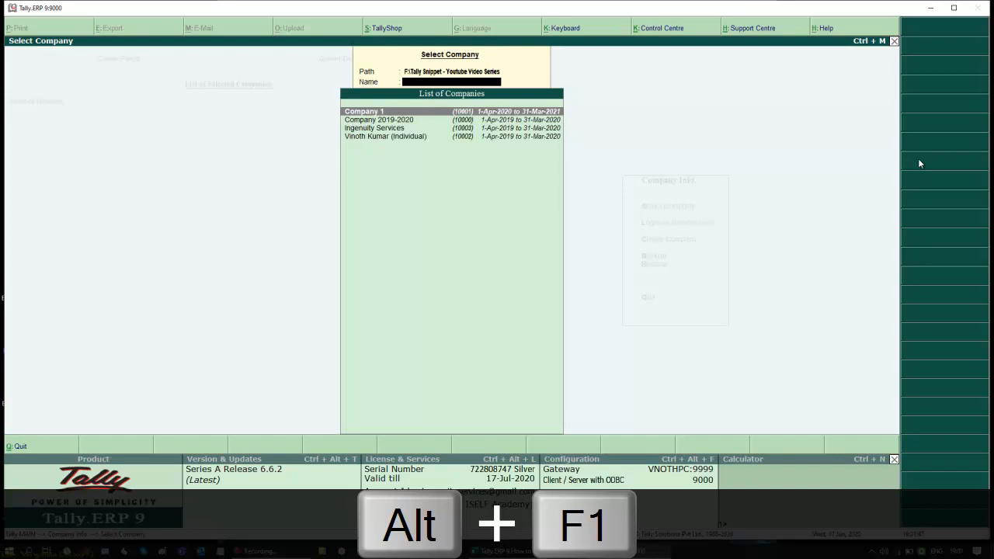
key("Return")
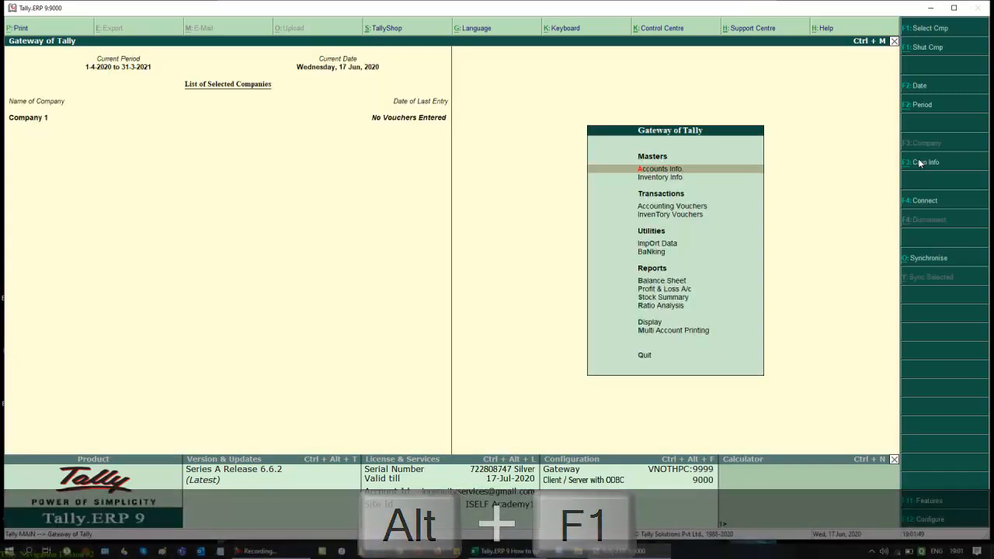
- Alter the open company's name to Company 2020-2021 and save the alteration
key("alt+F3")
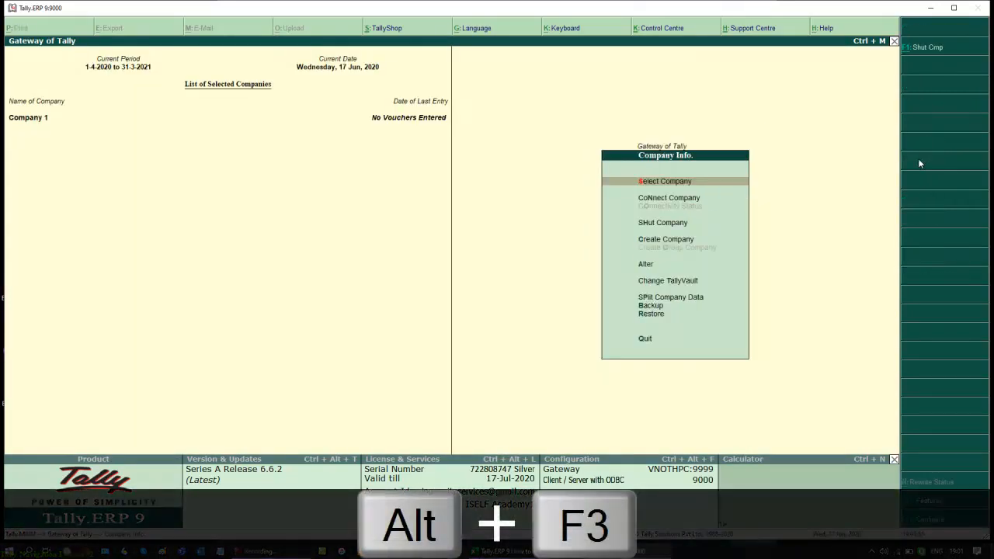
key("a")
key("Return")
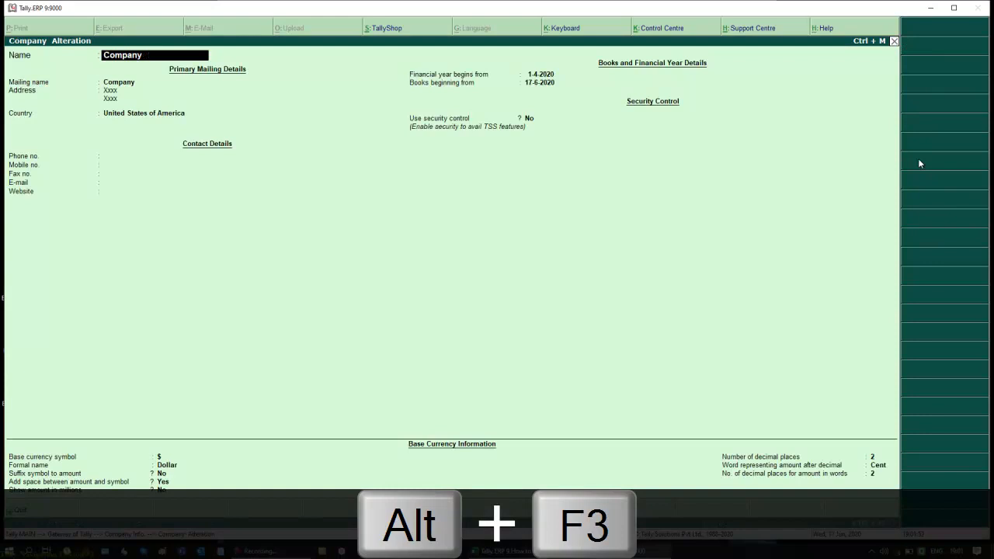
type("2020-2021")
key("Return")
key("ctrl+a")
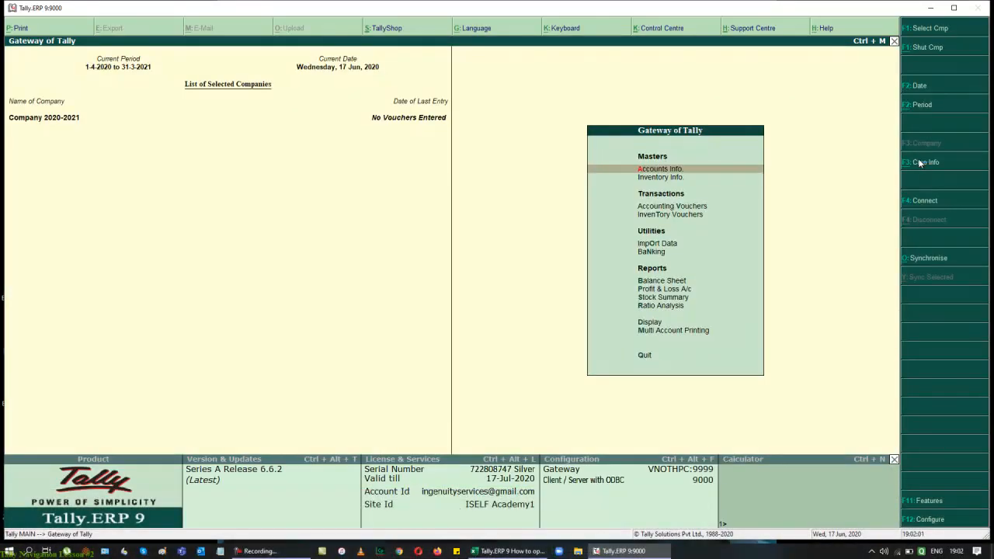
- Shut the open company and load both Company 2019-2020 and Company 2020-2021
key("alt+F1")
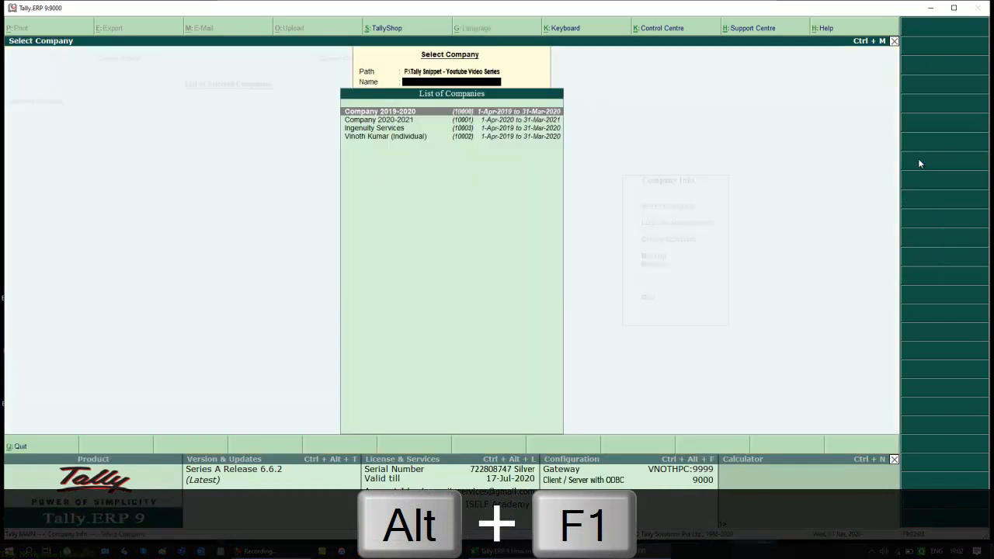
key("Return")
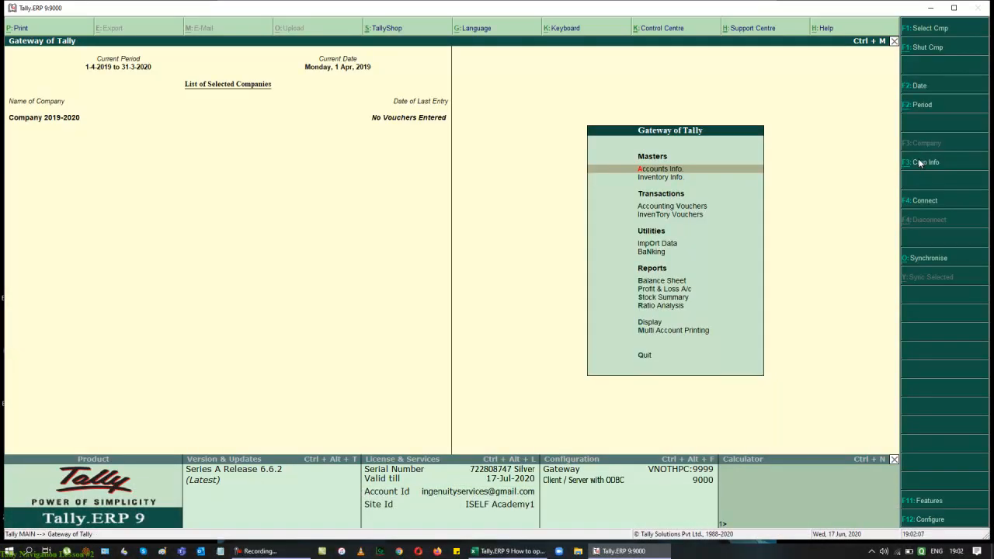
left_click(922, 28)
key("Down")
key("Return")
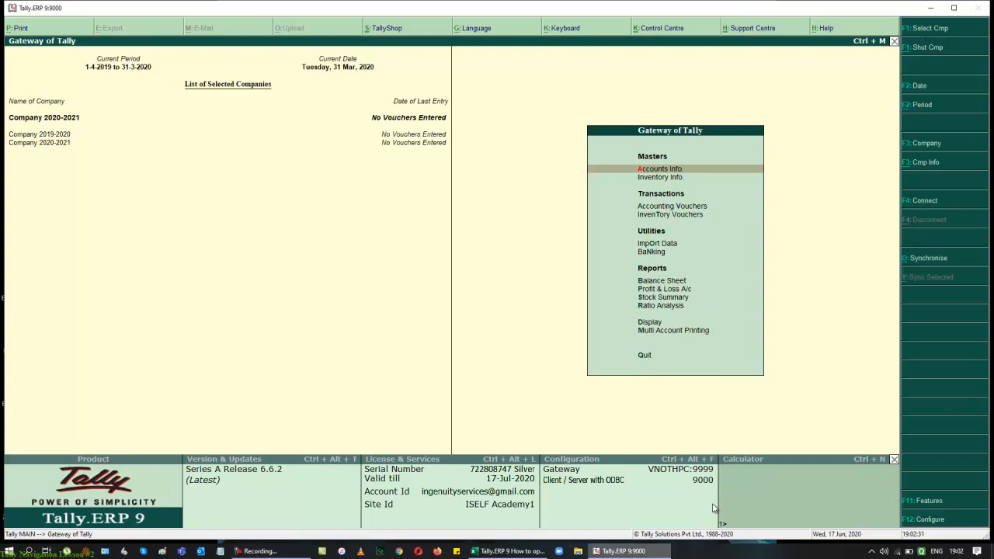
- Switch to the Excel workbook with the Tally.ERP 9 how-to notes
left_click(528, 553)
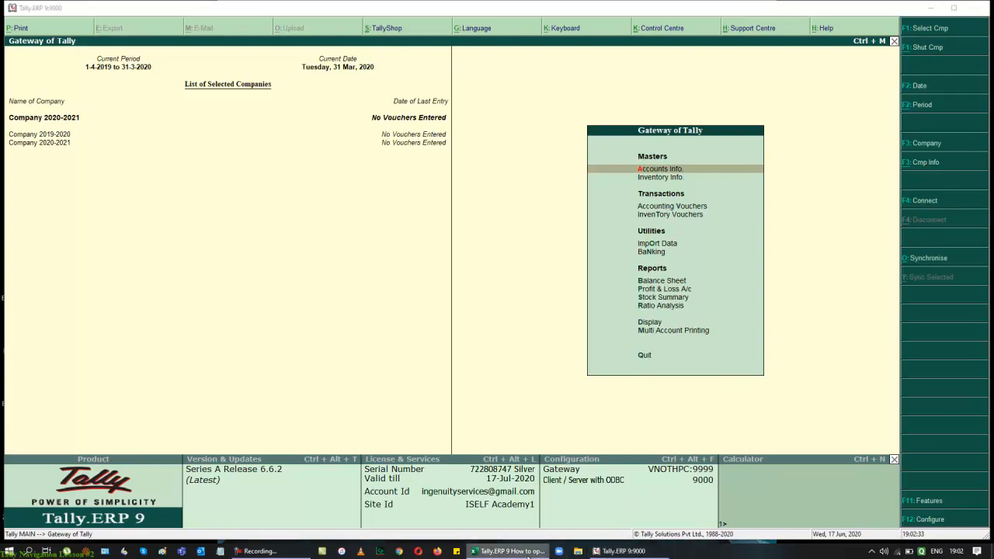